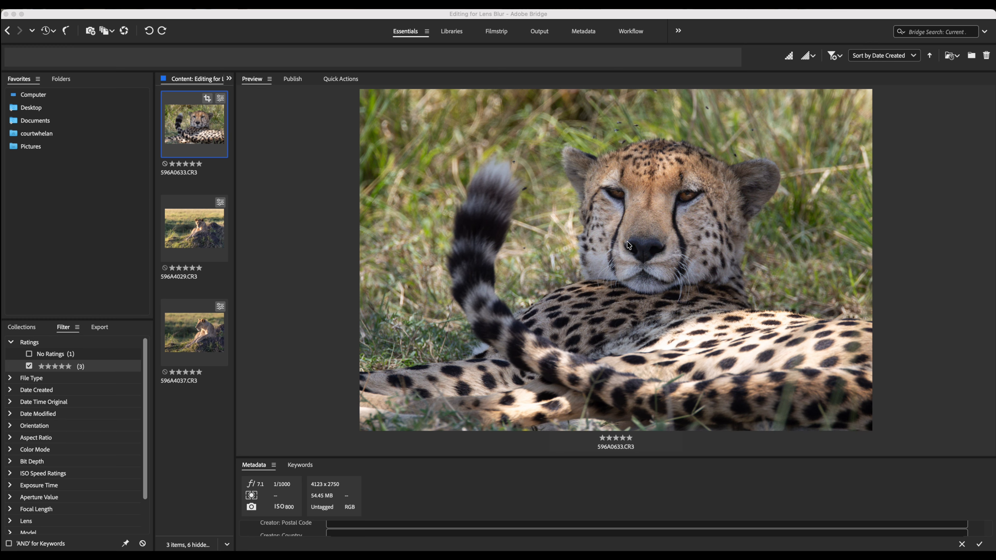
Open 596A0633.CR3 in Camera Raw and apply Lens Blur to the cheetah photo
click(190, 131)
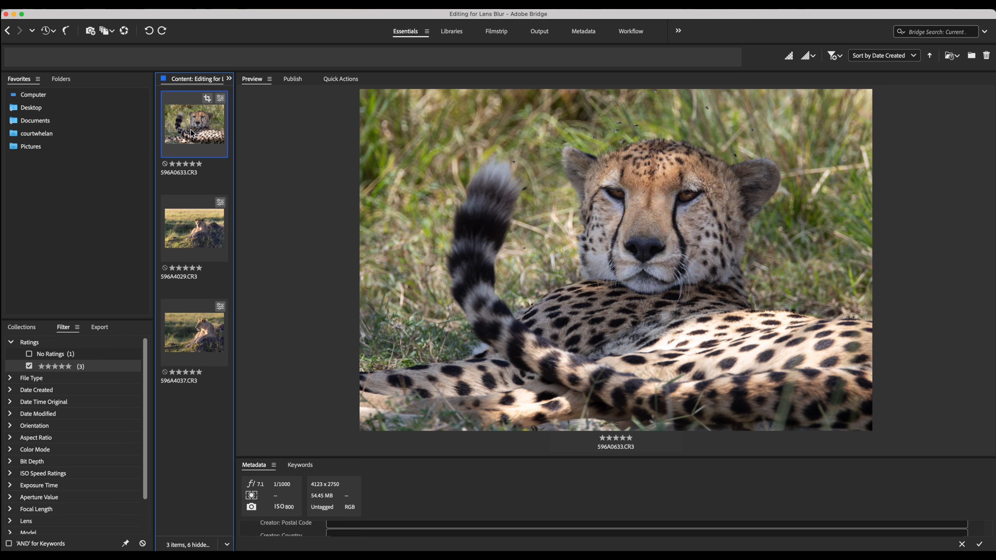
double_click(191, 129)
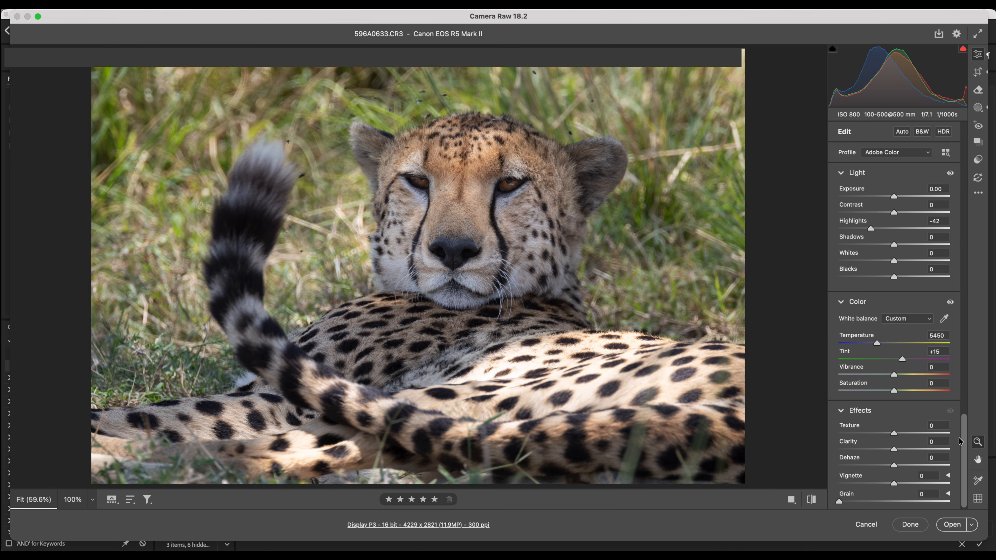
scroll(968, 438, down, 15)
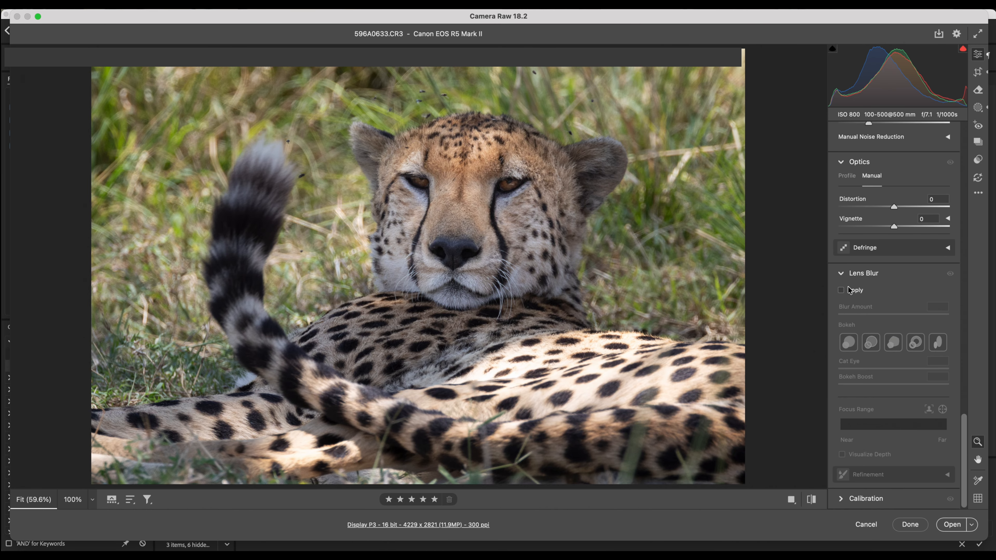
click(842, 274)
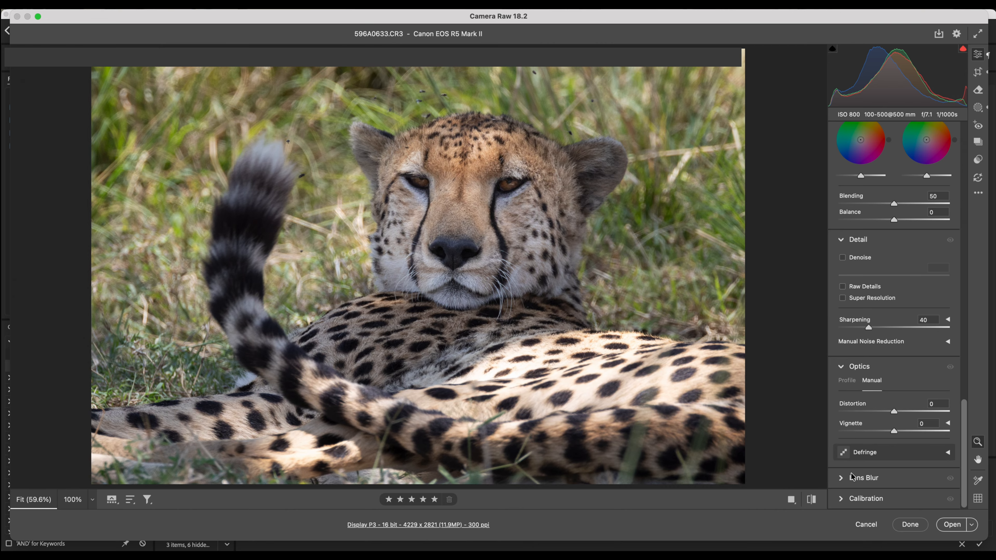
click(841, 478)
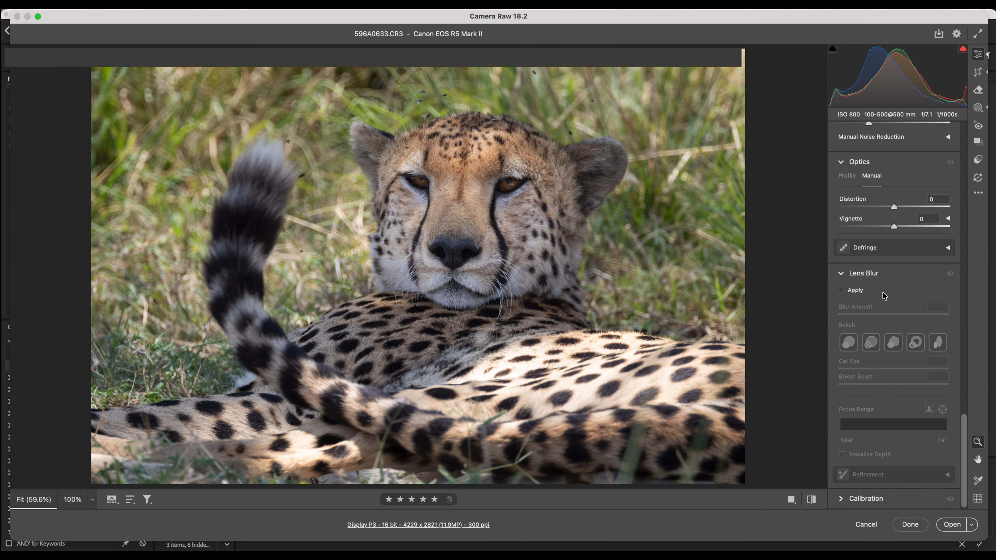
click(842, 290)
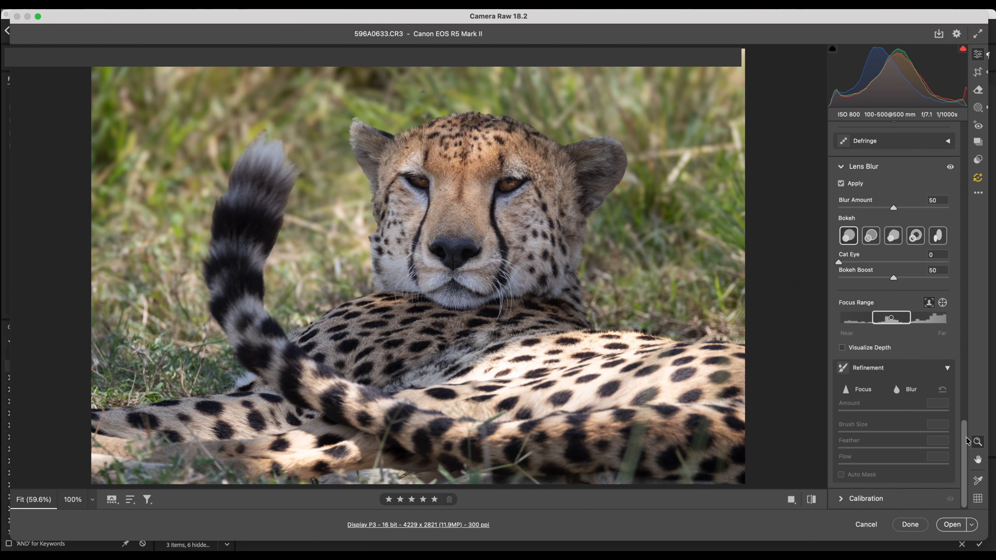
Try Lens Blur amounts of 100 and 20 on the cheetah photo's background
scroll(968, 441, up, 2)
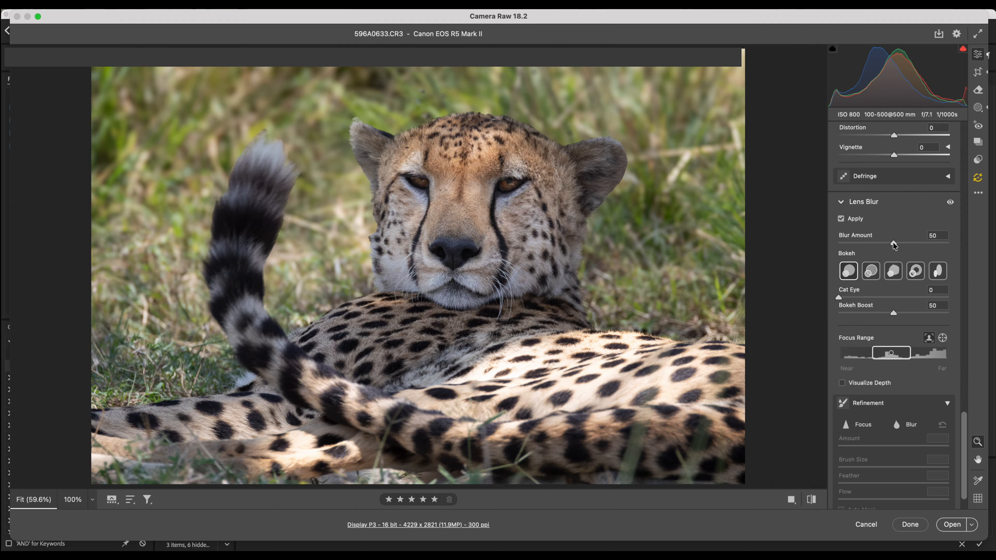
drag(894, 245, 965, 251)
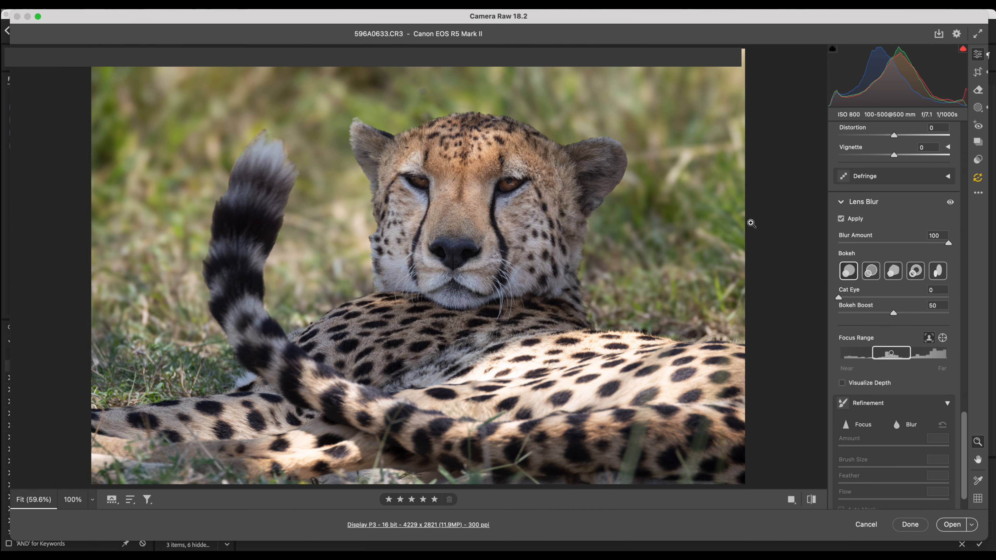
drag(949, 246, 861, 244)
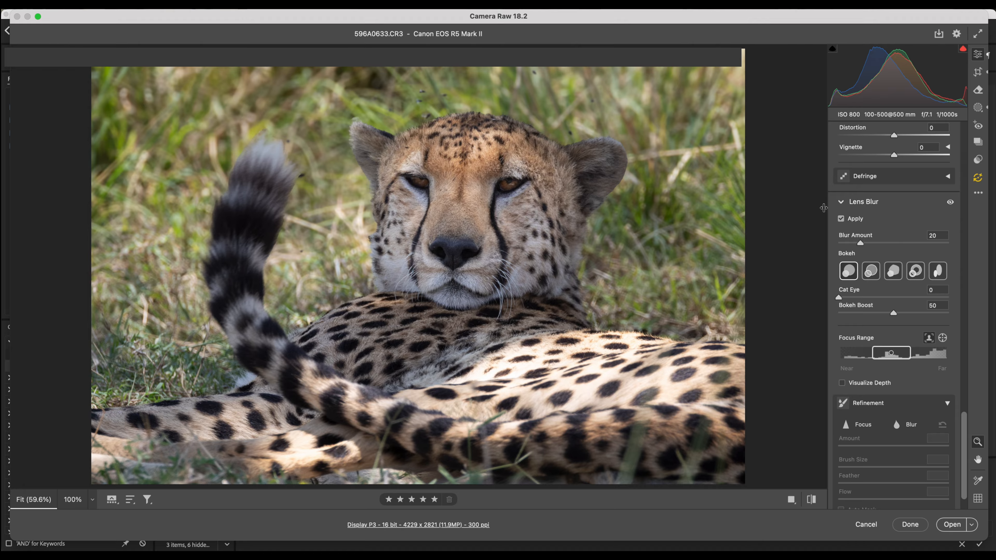
Compare the cheetah photo with Lens Blur off and on, and set the Blur Amount to 70
click(841, 219)
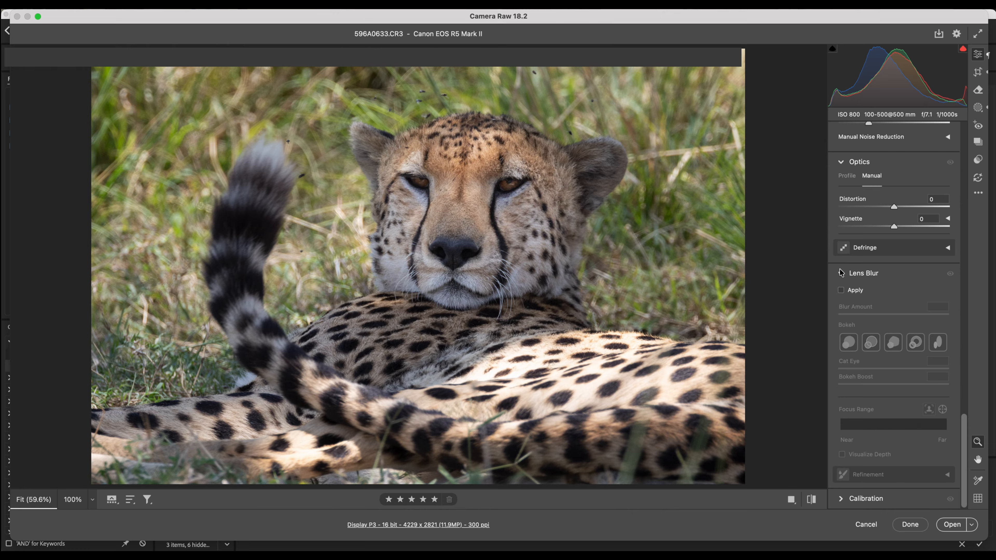
click(842, 291)
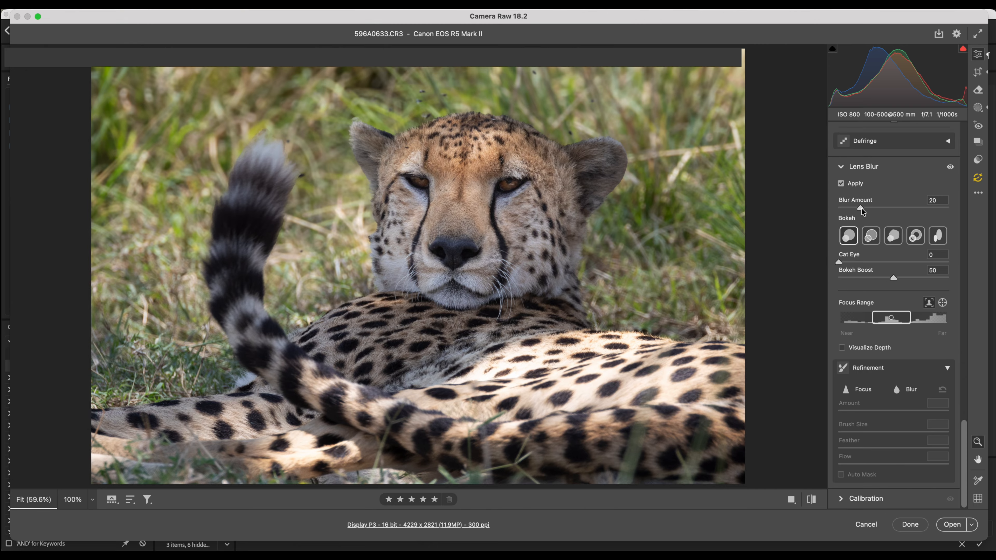
drag(861, 207, 893, 208)
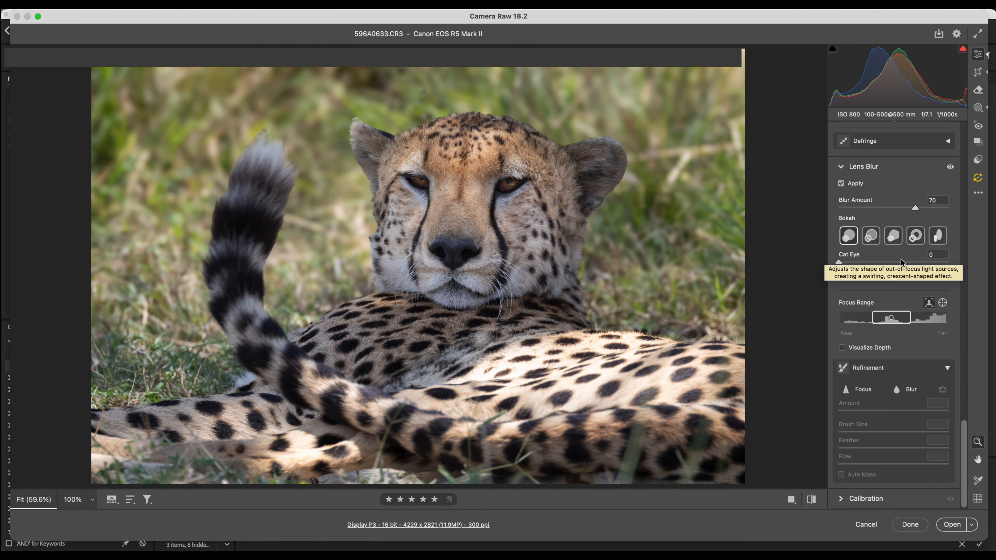
Shift and narrow the Lens Blur focus range around the cheetah's depth, using the depth visualization only while adjusting
click(843, 348)
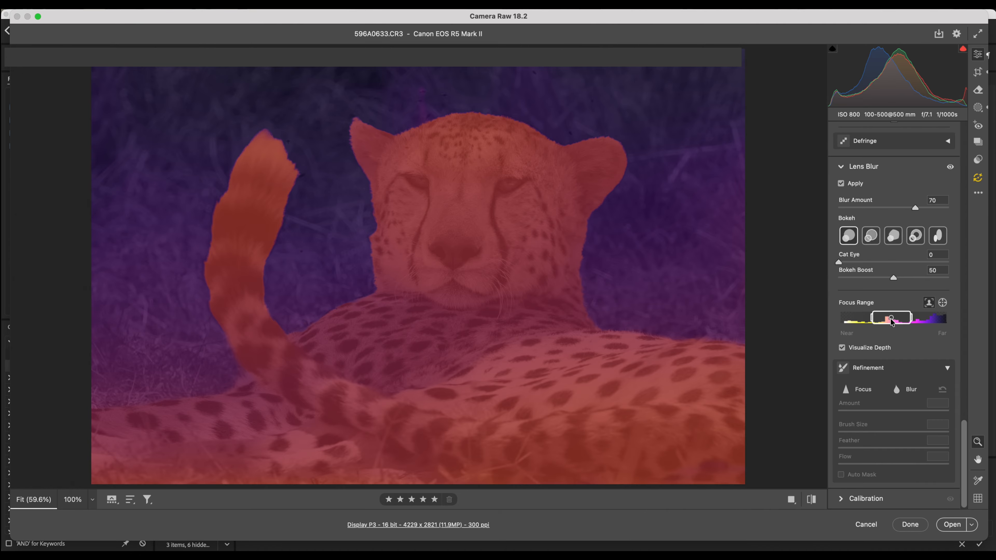
drag(892, 320, 890, 320)
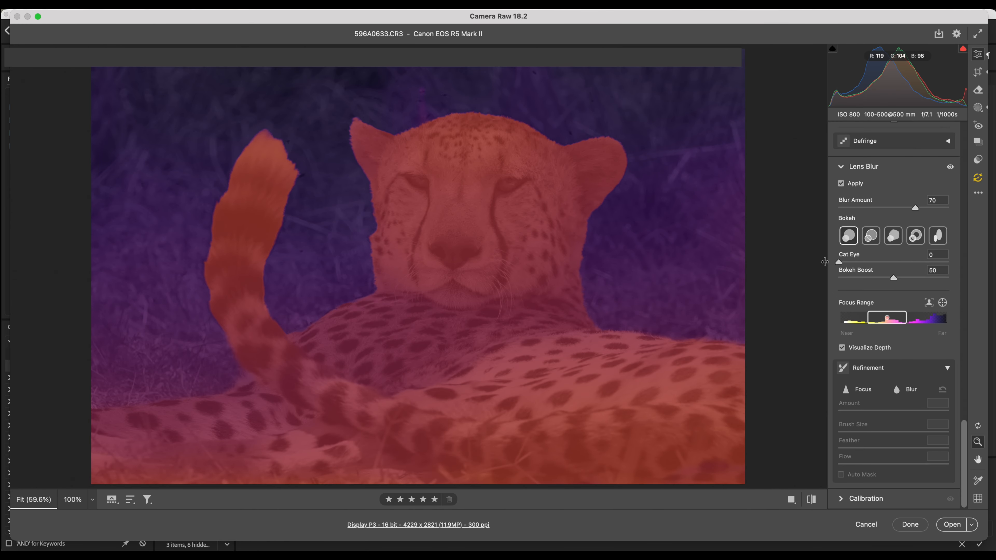
drag(888, 320, 890, 321)
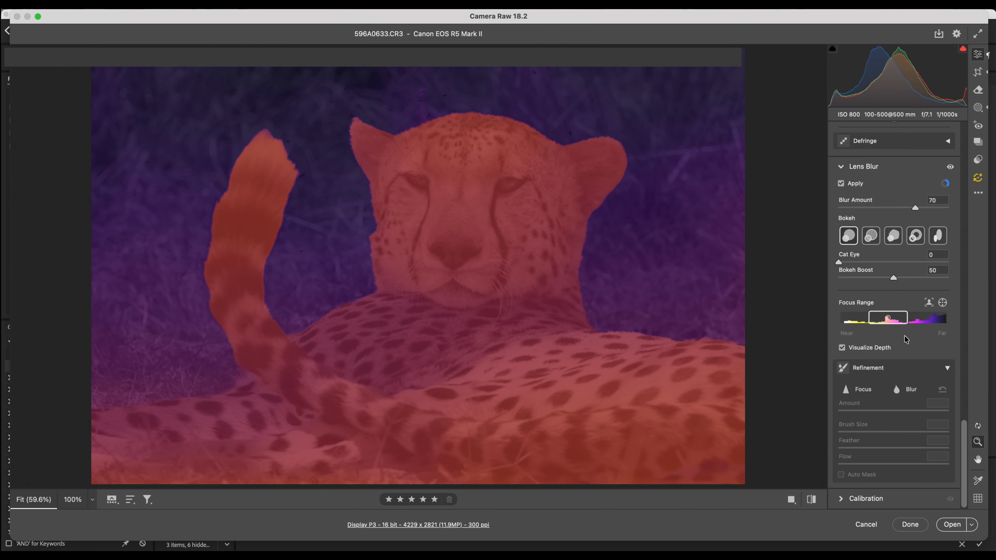
drag(869, 320, 901, 320)
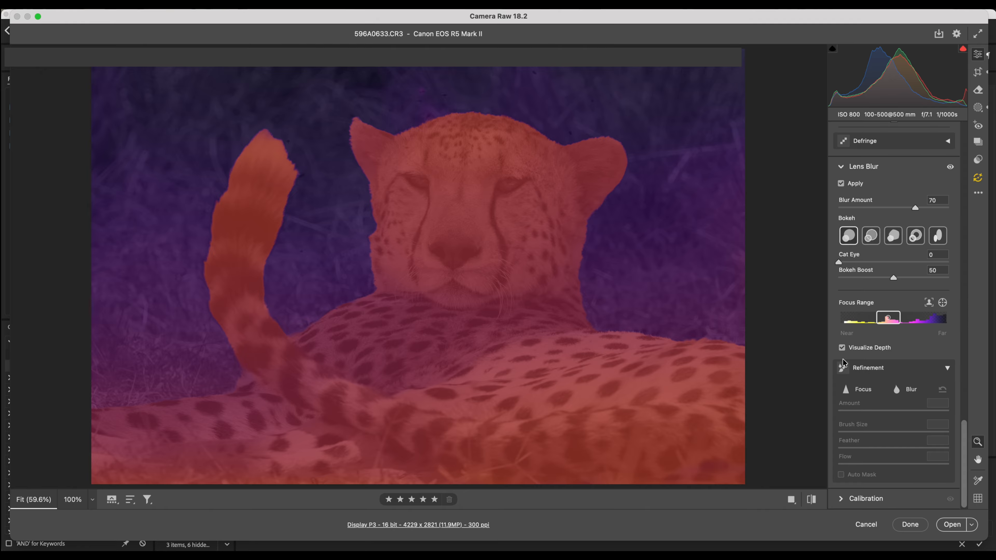
click(842, 347)
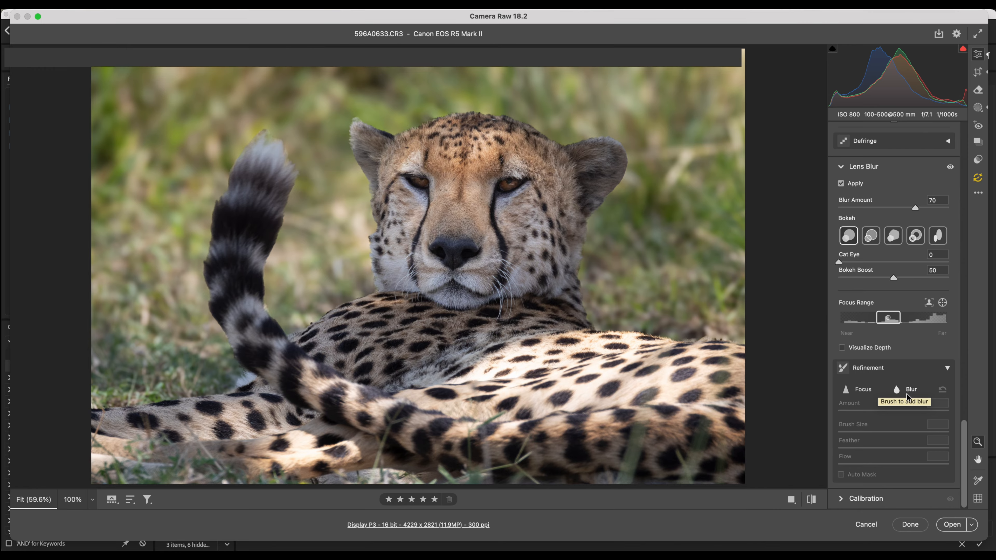
Paint blur over the cheetah's raised tail with the refinement Blur brush at size 10 and amount 100
click(907, 391)
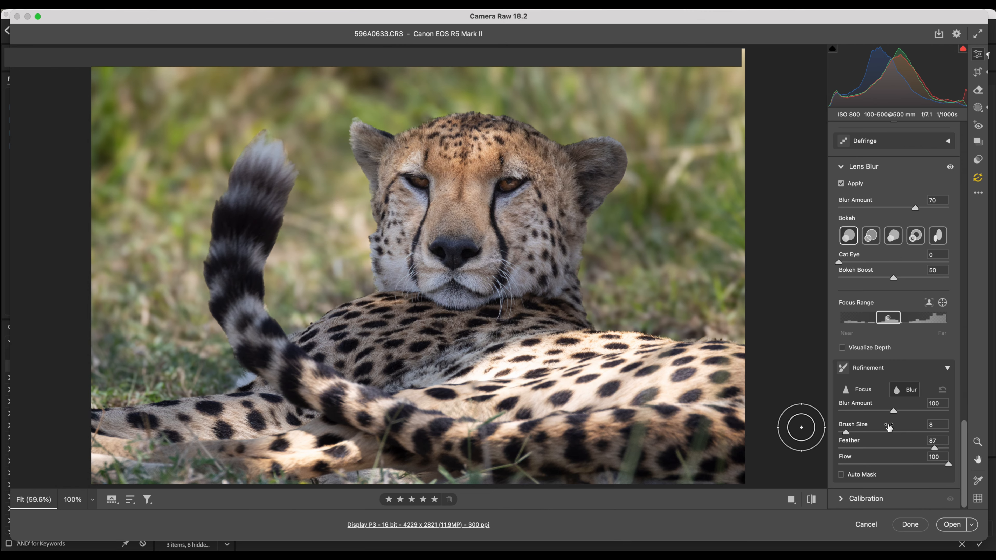
key(])
key(])
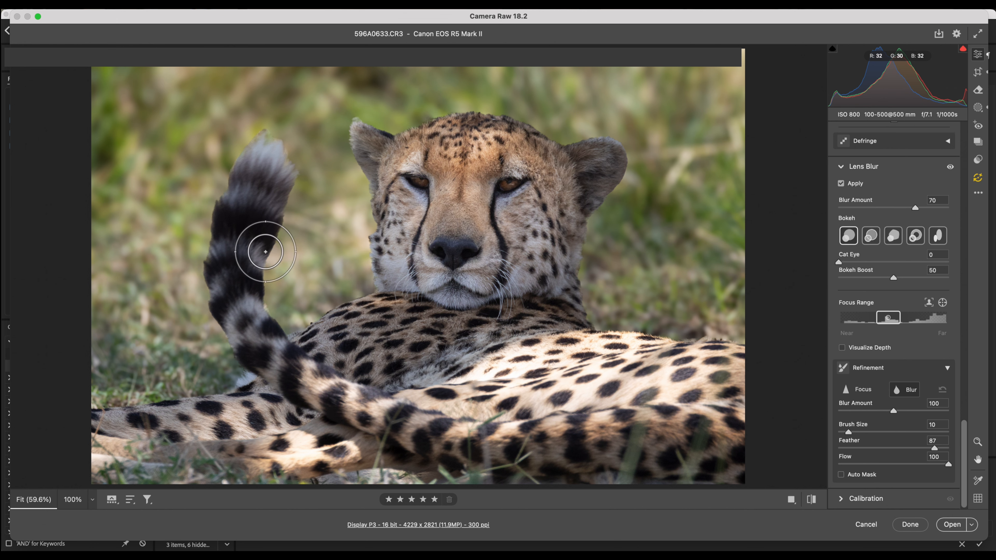
mouse_move(289, 184)
mouse_down()
mouse_move(288, 149)
mouse_move(277, 136)
mouse_move(253, 137)
mouse_move(215, 253)
mouse_move(212, 297)
mouse_move(228, 342)
mouse_move(234, 286)
mouse_move(245, 300)
mouse_move(255, 296)
mouse_move(275, 326)
mouse_move(249, 290)
mouse_up()
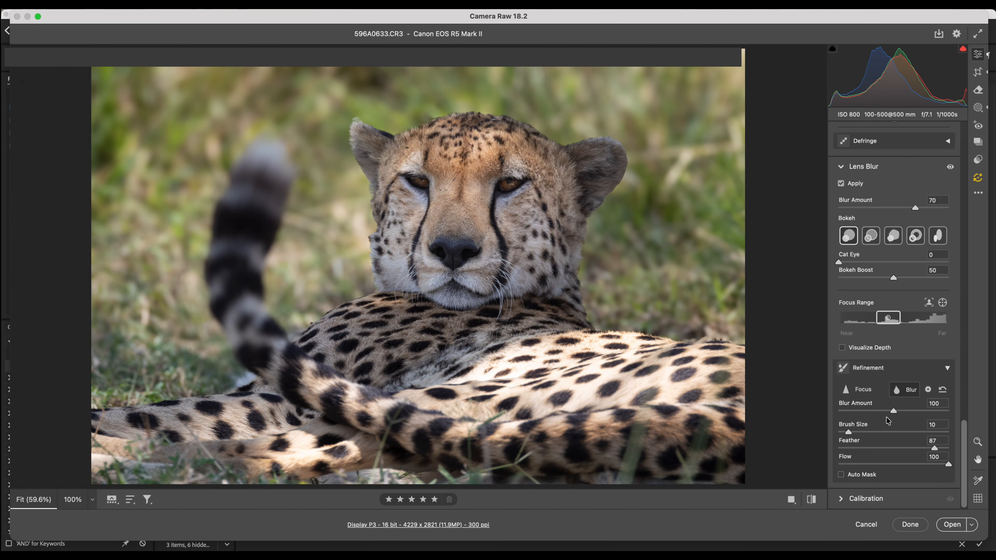
Try refinement blur amounts of 178, 54 and 74 on the tail, and close Camera Raw without keeping the changes
drag(913, 411, 937, 411)
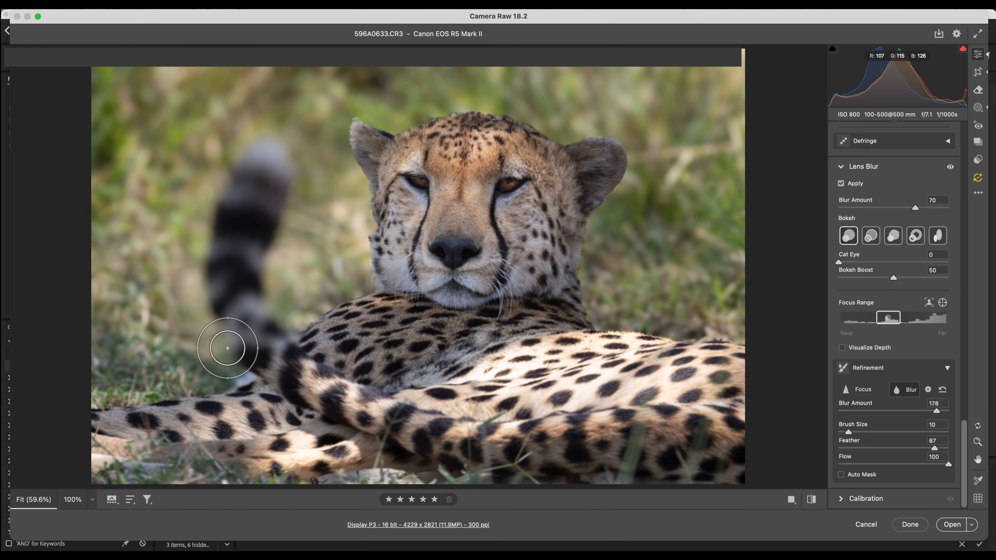
drag(937, 410, 869, 409)
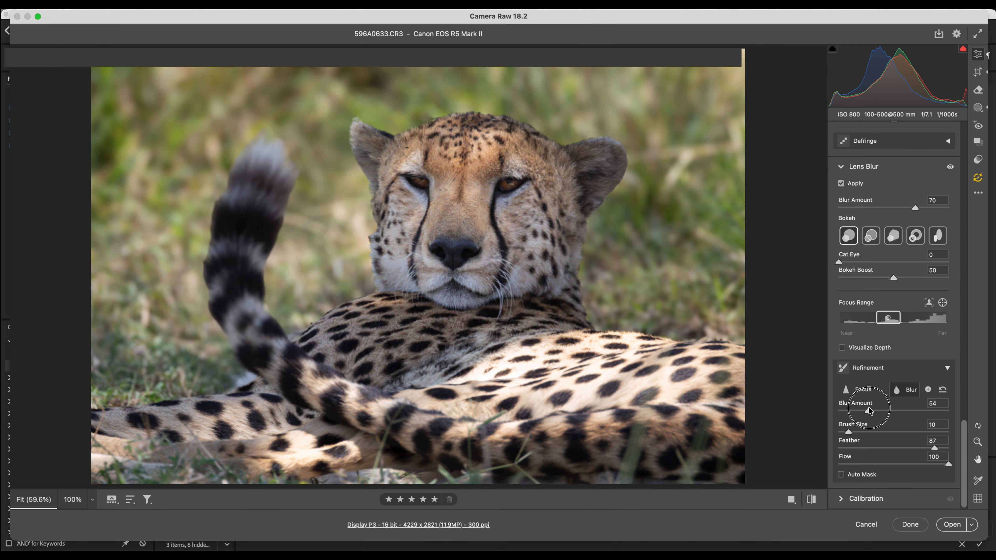
drag(876, 407, 881, 407)
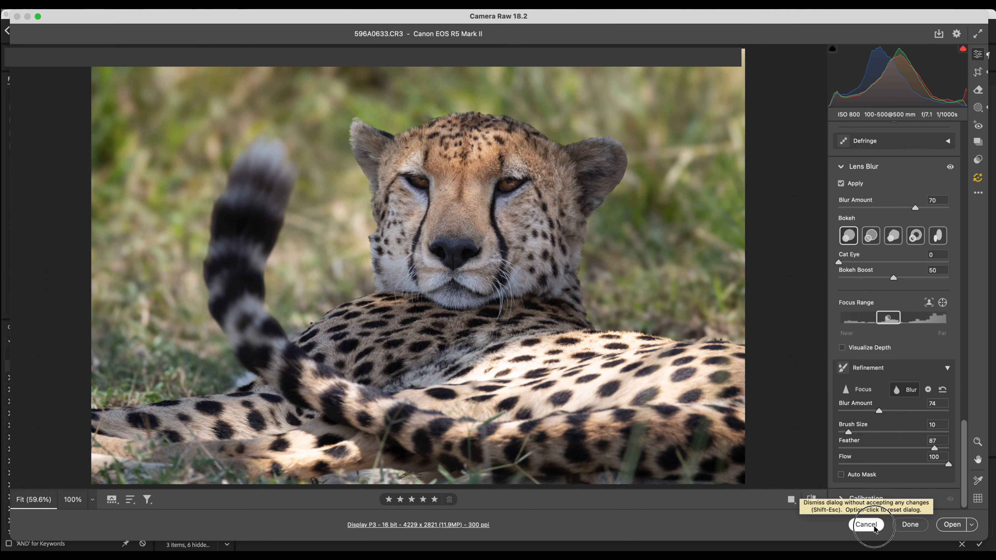
click(866, 524)
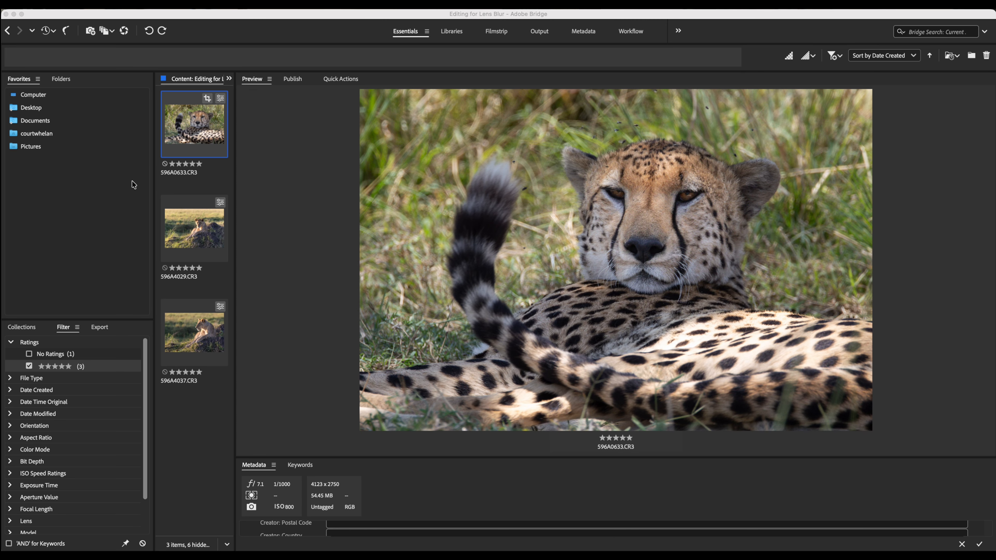
Open 596A4029.CR3 in Camera Raw and apply Lens Blur with a Blur Amount of 76
click(197, 228)
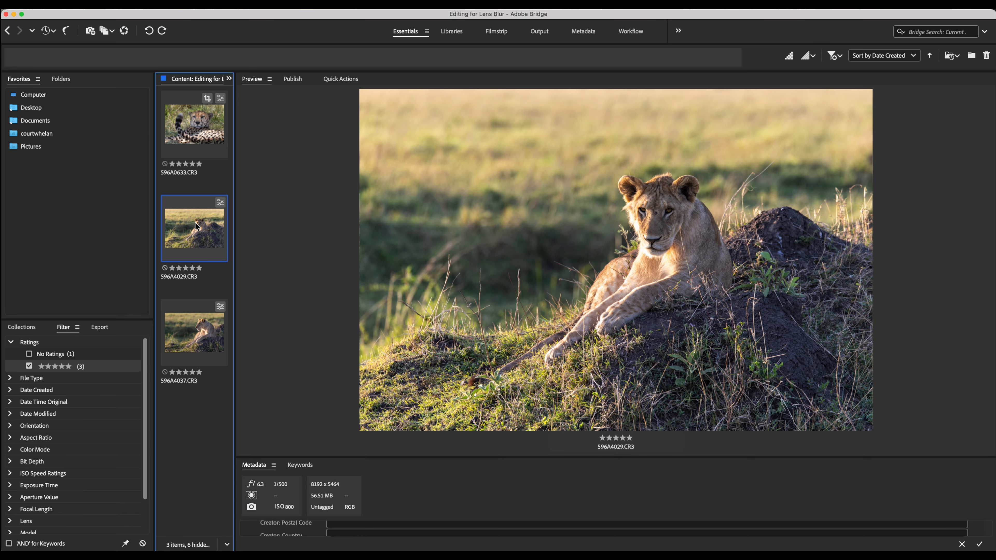
double_click(195, 222)
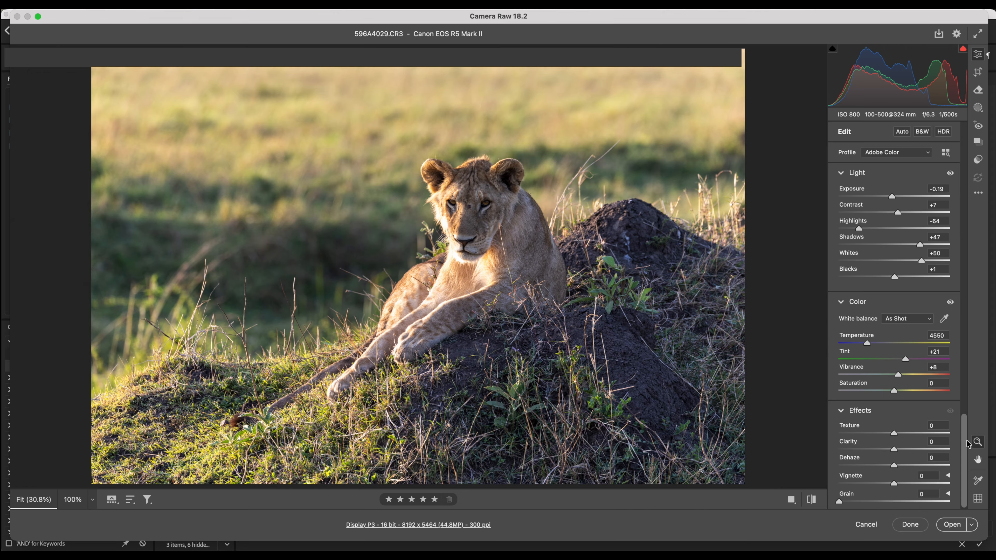
scroll(954, 417, down, 15)
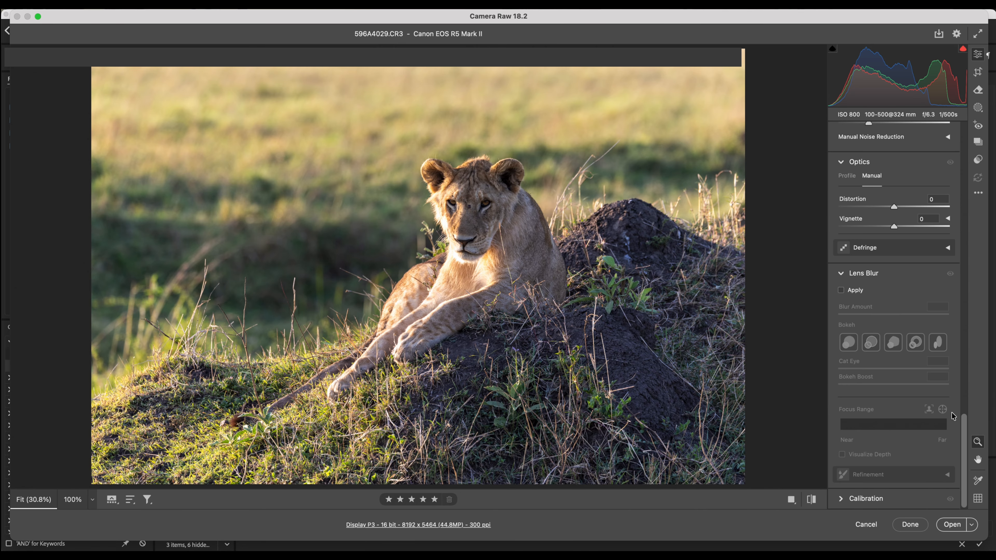
click(842, 290)
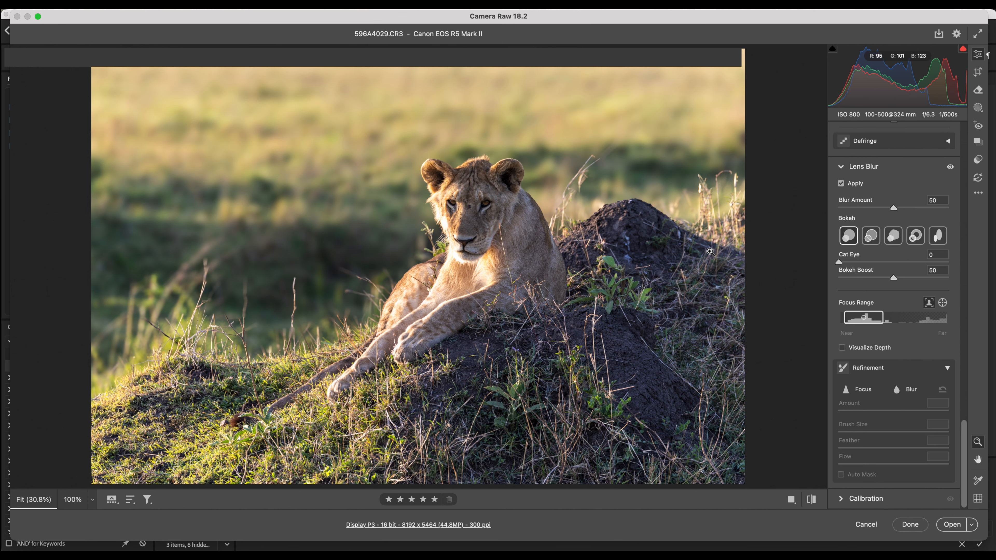
scroll(953, 431, up, 4)
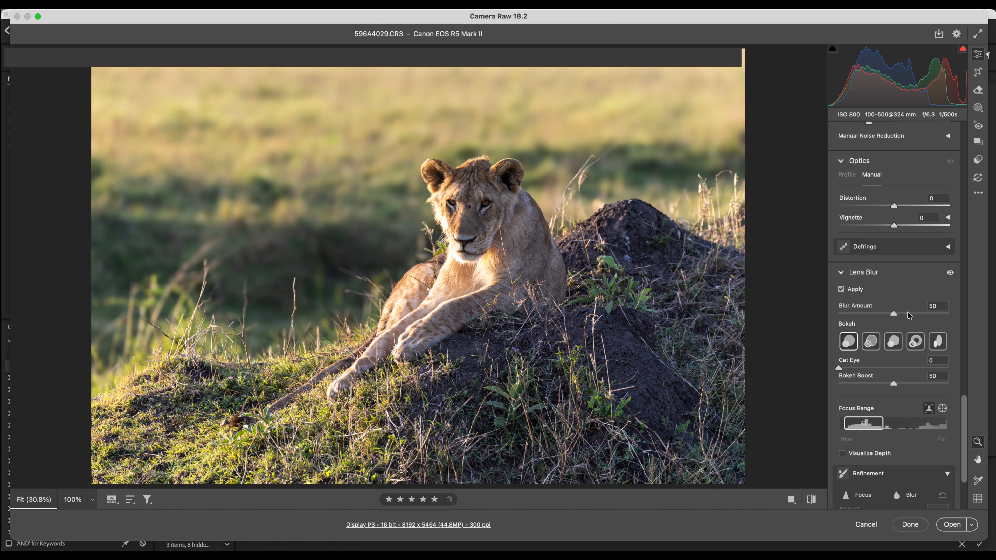
drag(894, 315, 923, 314)
Trim the near end of the lion photo's focus range slightly, using the depth visualization only while adjusting
click(842, 454)
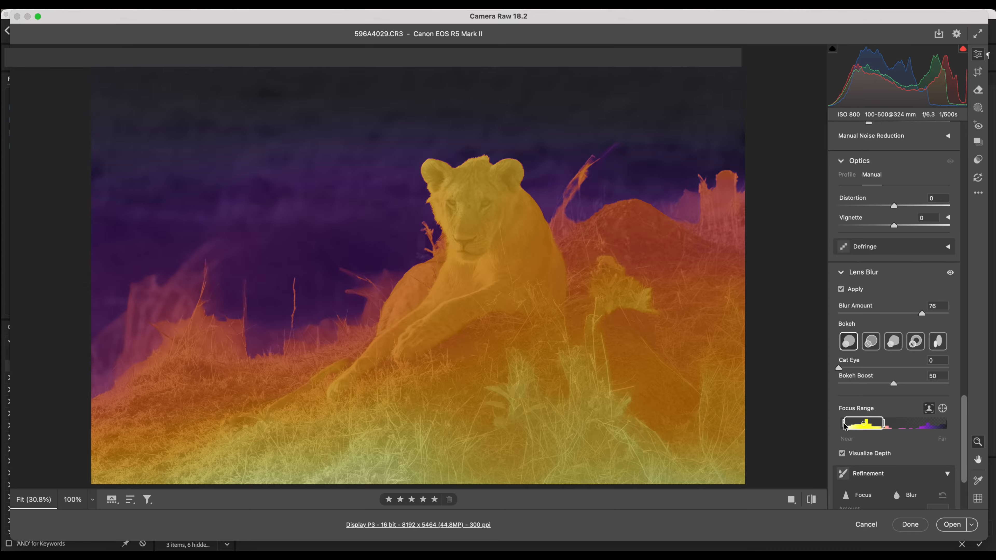
drag(844, 425, 846, 425)
click(842, 453)
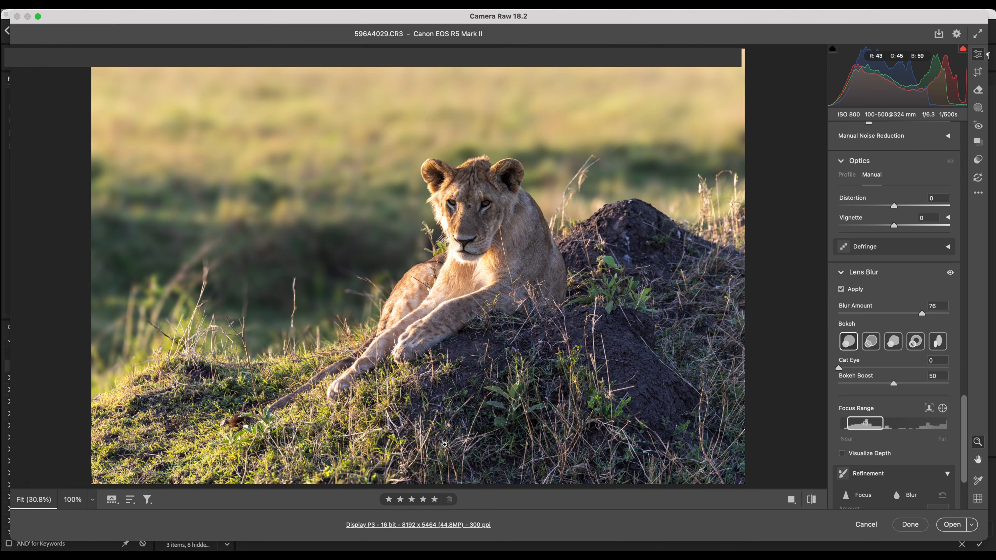